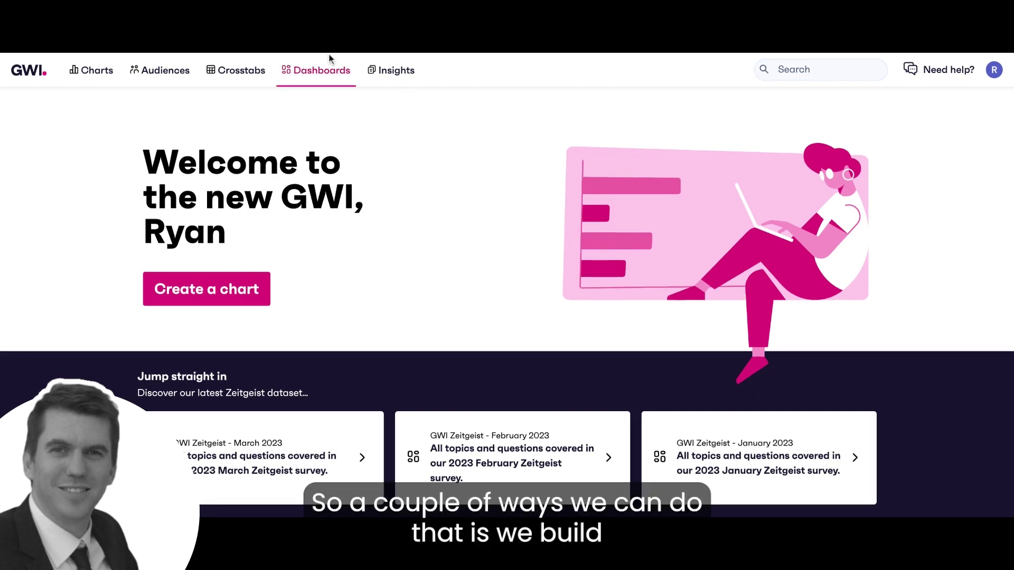
Step: Create a new audience with the Demographics › Age › Generations attribute Gen Y (Millennials)
{"action": "left_click", "coordinate": [170, 86]}
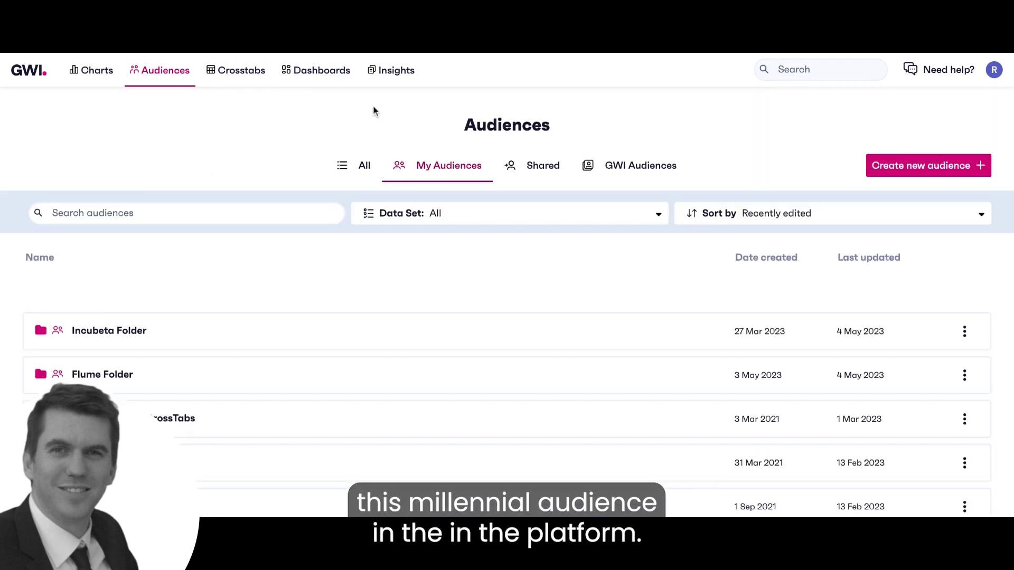
{"action": "left_click", "coordinate": [934, 174]}
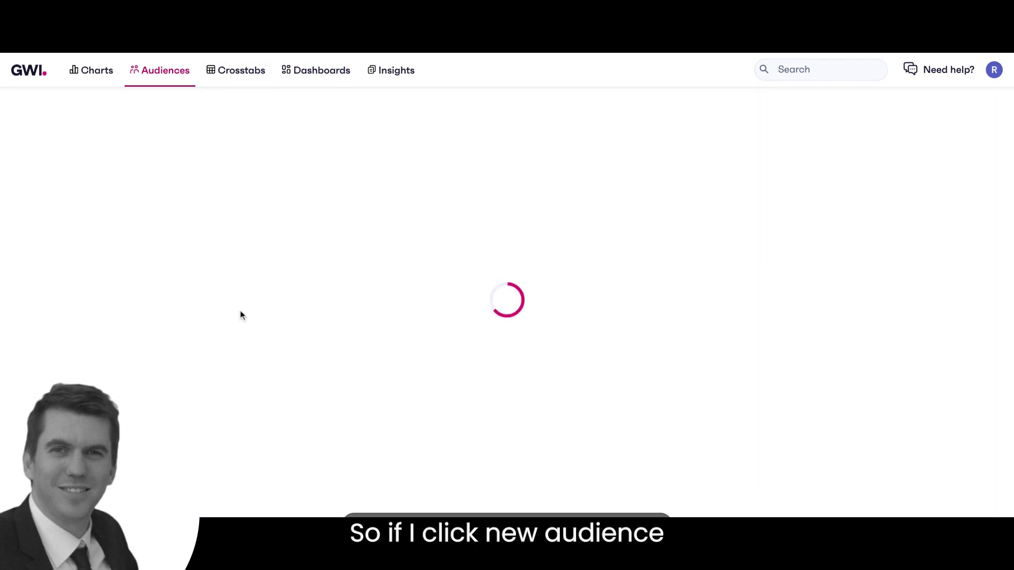
{"action": "left_click", "coordinate": [106, 328]}
{"action": "left_click", "coordinate": [181, 319]}
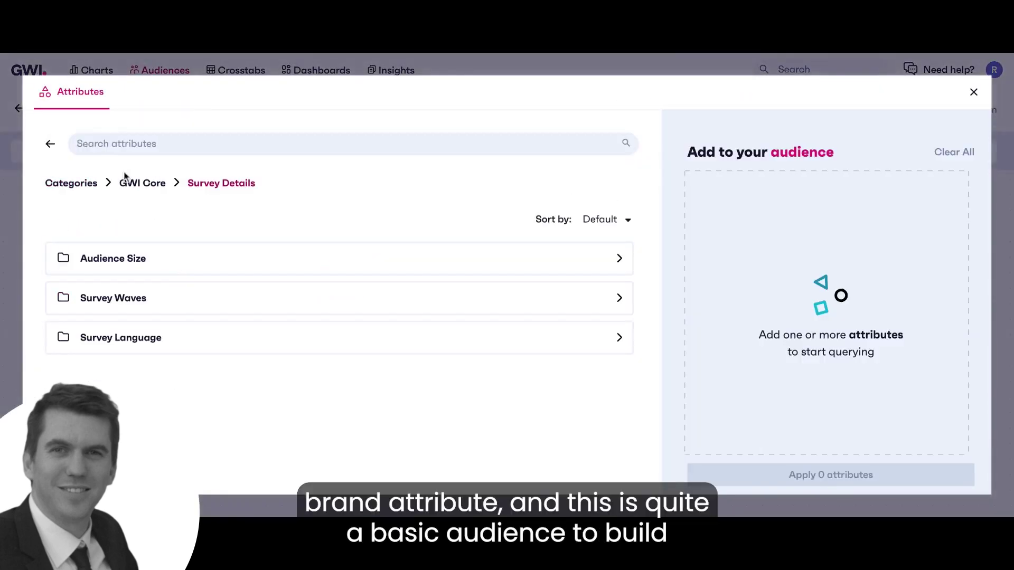
{"action": "left_click", "coordinate": [49, 144]}
{"action": "left_click", "coordinate": [110, 358]}
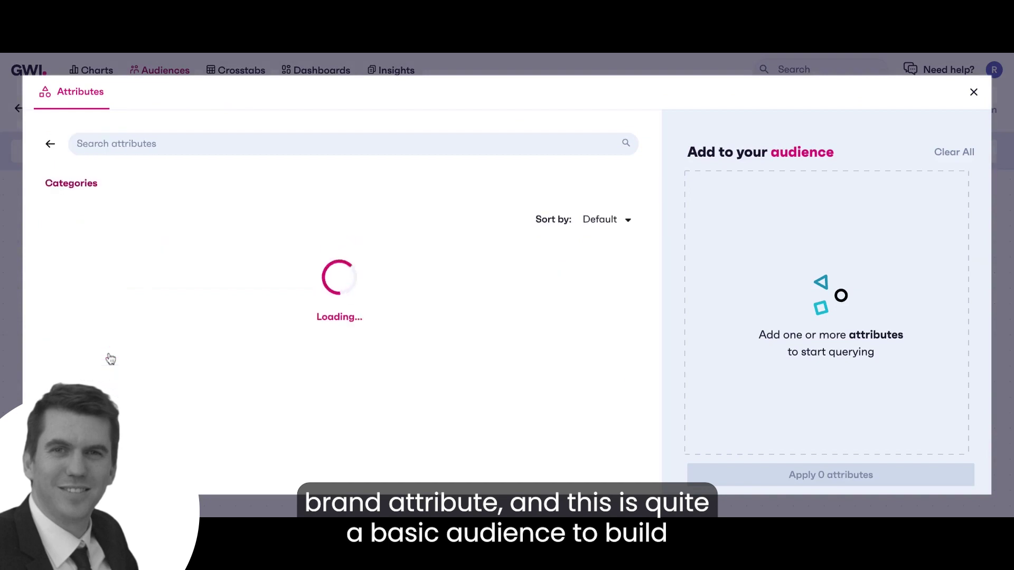
{"action": "left_click", "coordinate": [158, 273]}
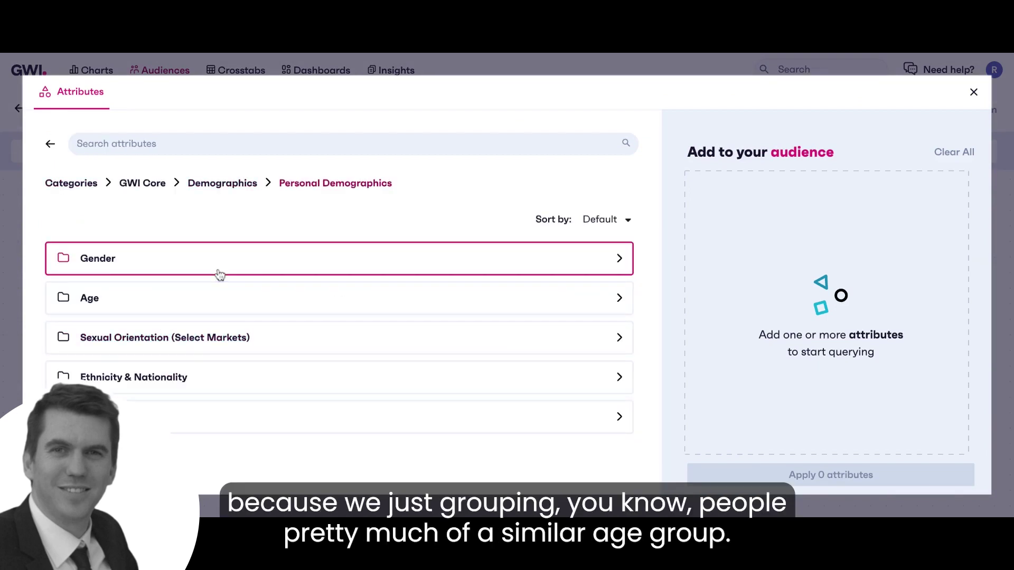
{"action": "left_click", "coordinate": [208, 307]}
{"action": "left_click", "coordinate": [238, 264]}
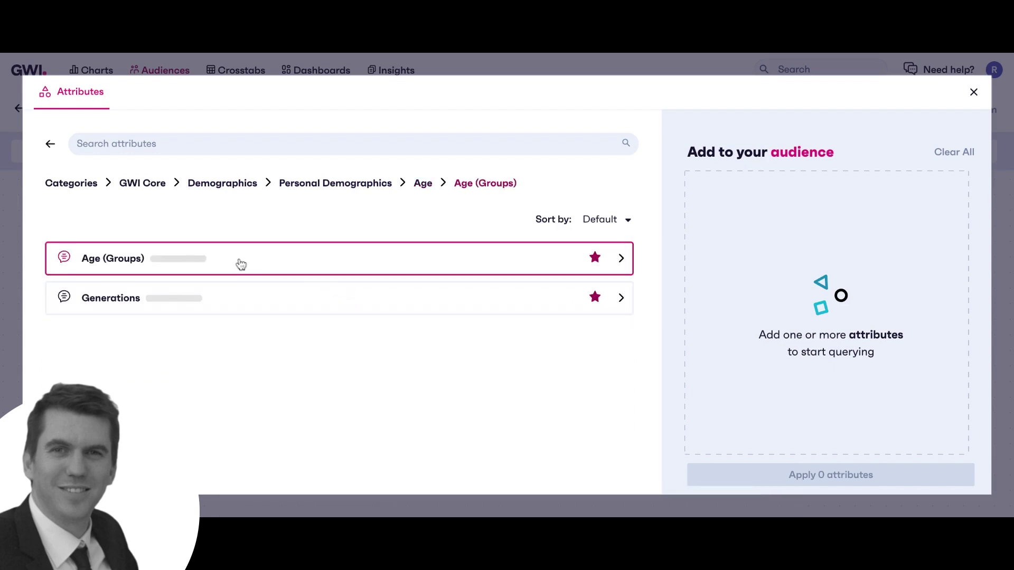
{"action": "left_click", "coordinate": [210, 296]}
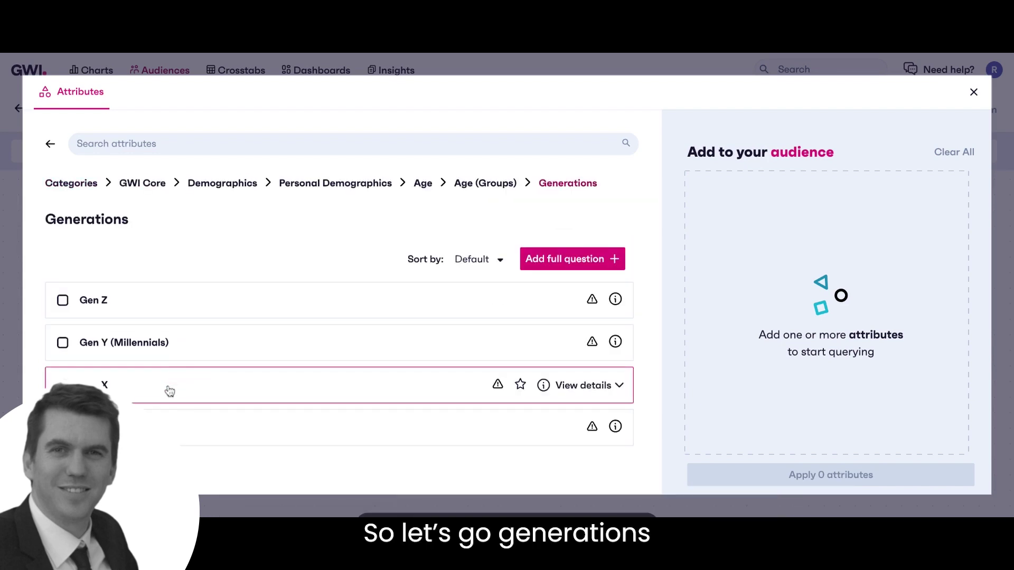
{"action": "left_click", "coordinate": [199, 351]}
{"action": "left_click", "coordinate": [818, 477]}
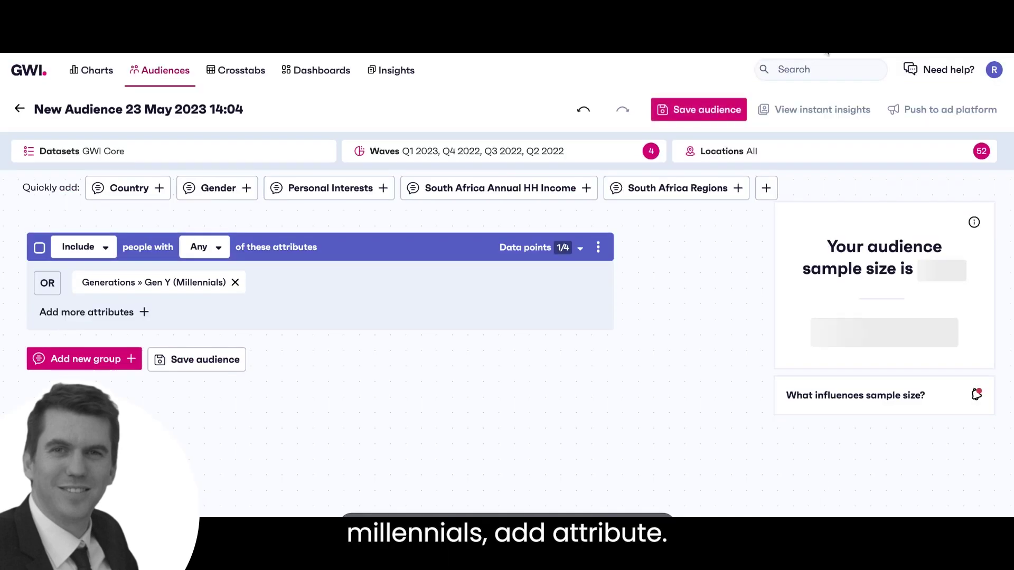
Step: Save the audience as 'Millennials YK', correcting the misspelled 'Millenials'
{"action": "left_click", "coordinate": [698, 109]}
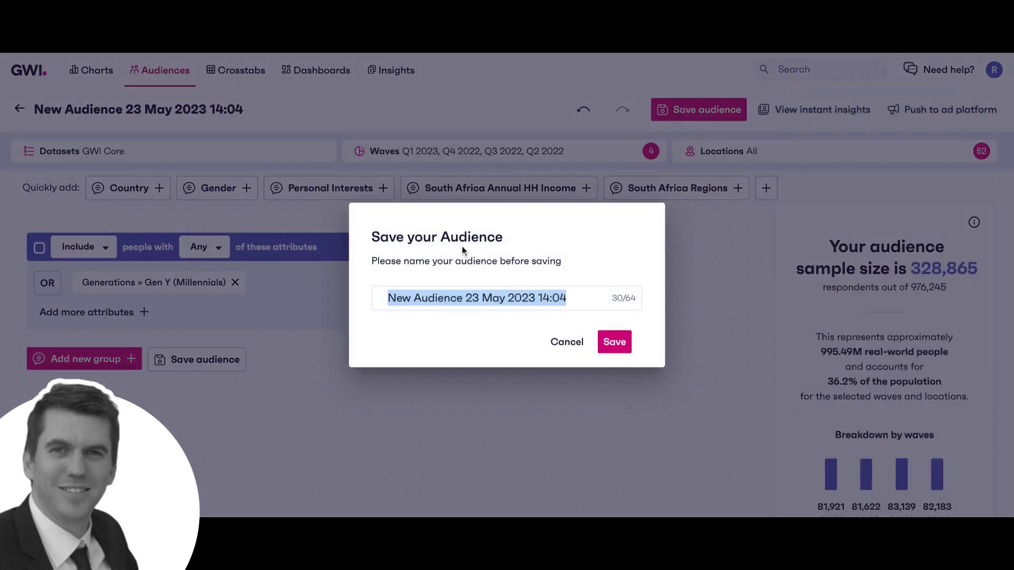
{"action": "type", "text": "Millenials YK"}
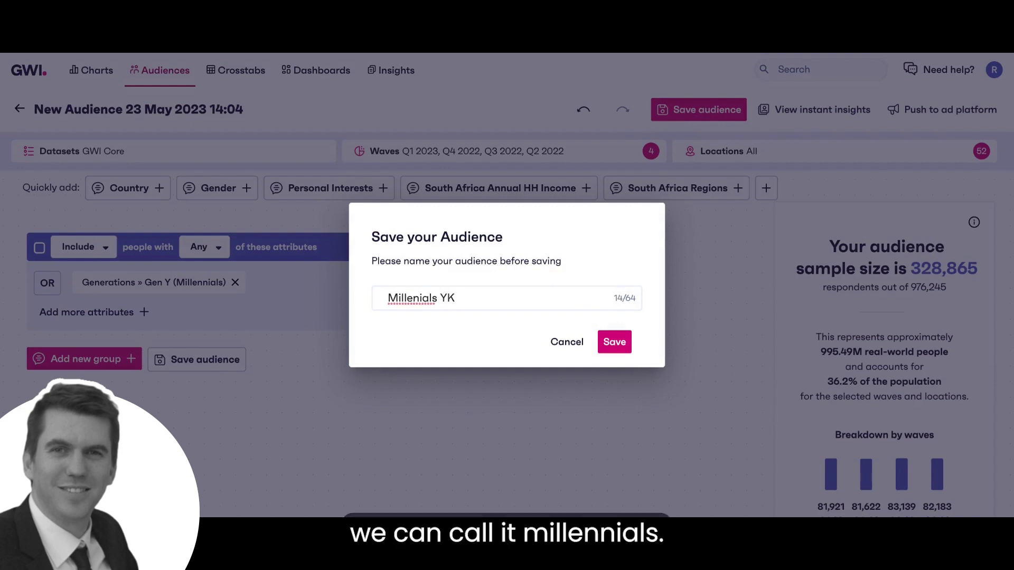
{"action": "left_click", "coordinate": [417, 299]}
{"action": "type", "text": "n"}
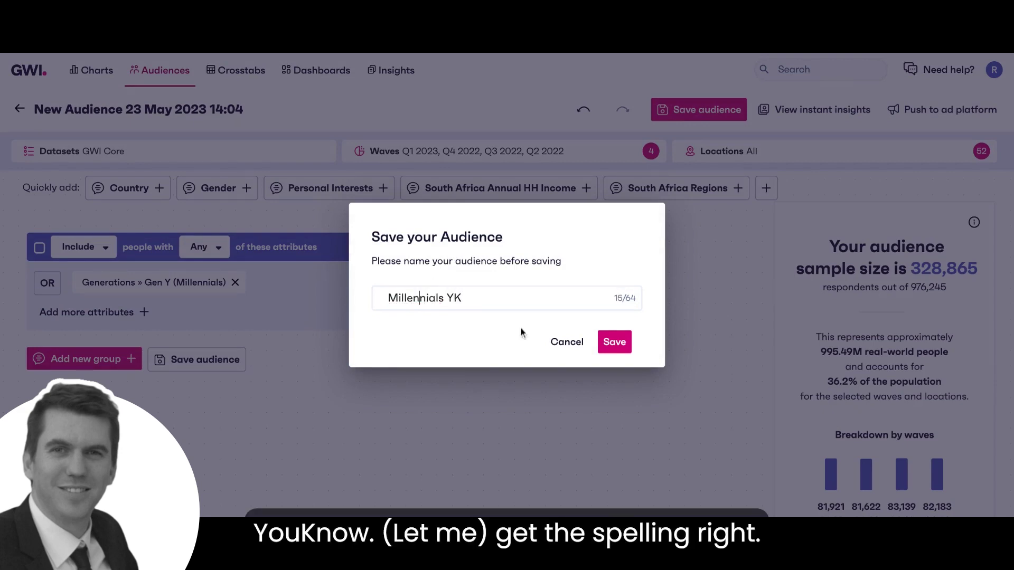
{"action": "left_click", "coordinate": [602, 343]}
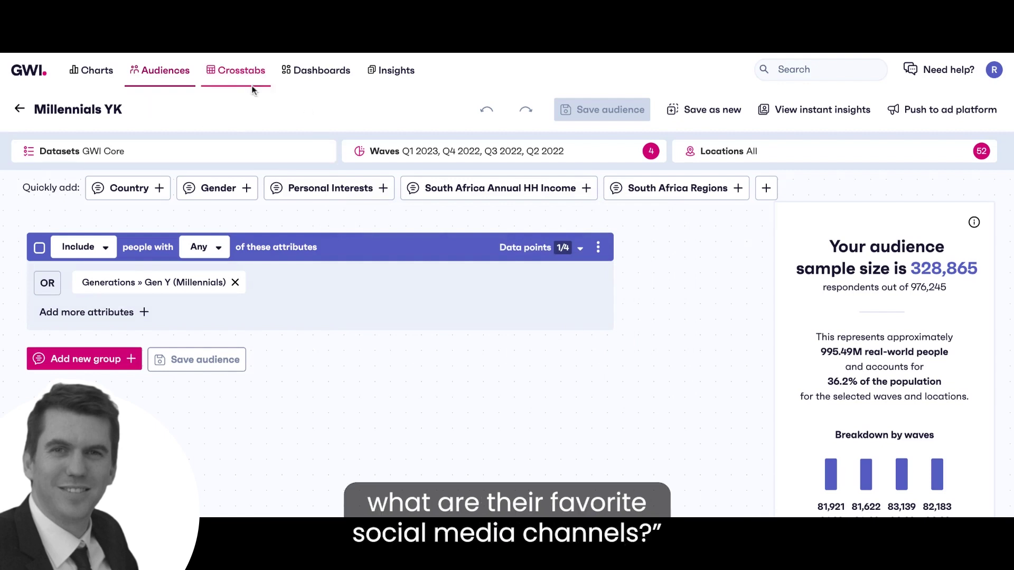
{"action": "left_click", "coordinate": [93, 73]}
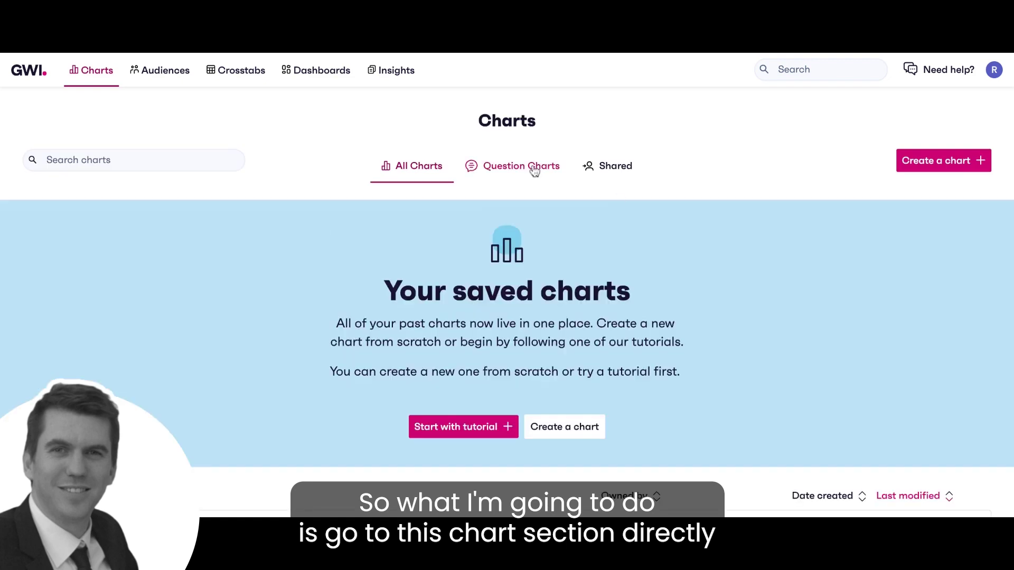
Step: Open the GWI Core › Social Media › Social and Messaging Usage chart 'Named Social Media Services Used'
{"action": "left_click", "coordinate": [534, 169]}
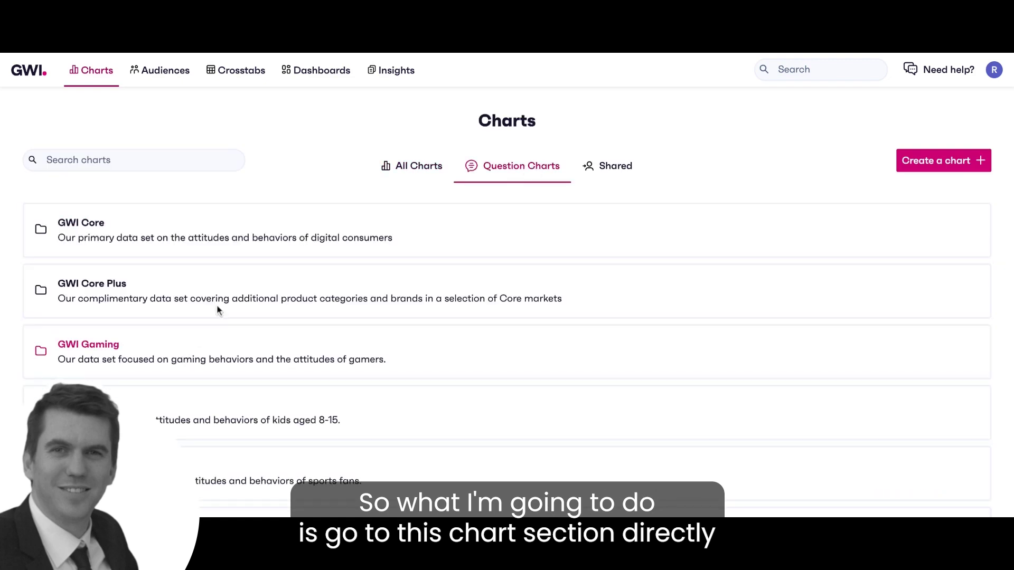
{"action": "left_click", "coordinate": [314, 233]}
{"action": "scroll", "coordinate": [356, 351], "scroll_direction": "down", "scroll_amount": 6}
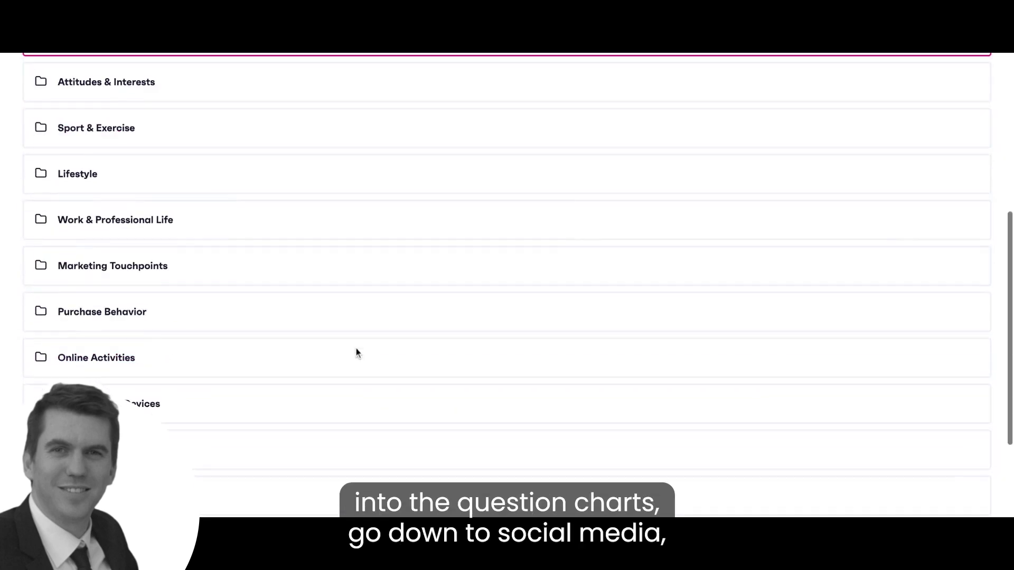
{"action": "left_click", "coordinate": [278, 398]}
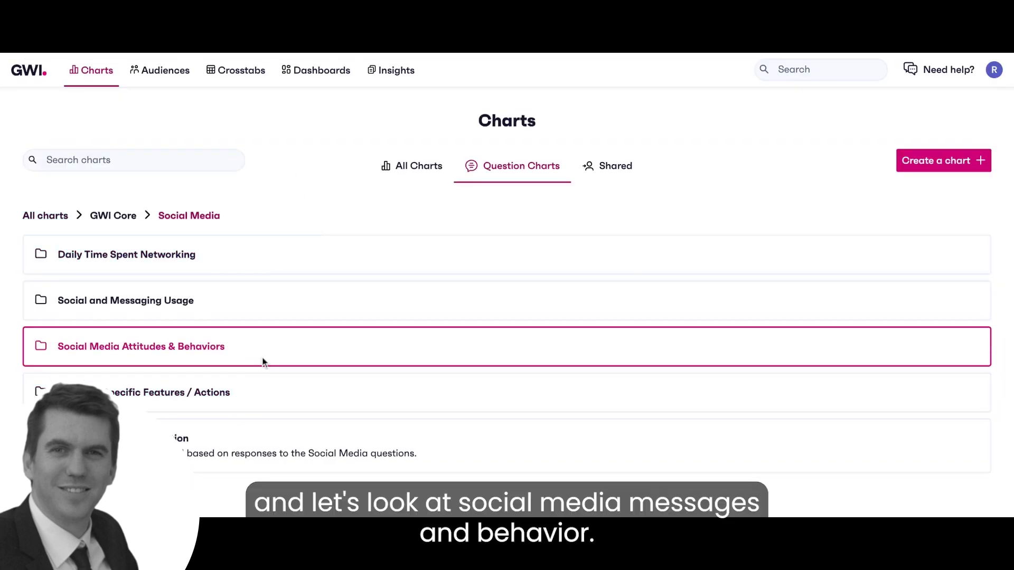
{"action": "left_click", "coordinate": [287, 312]}
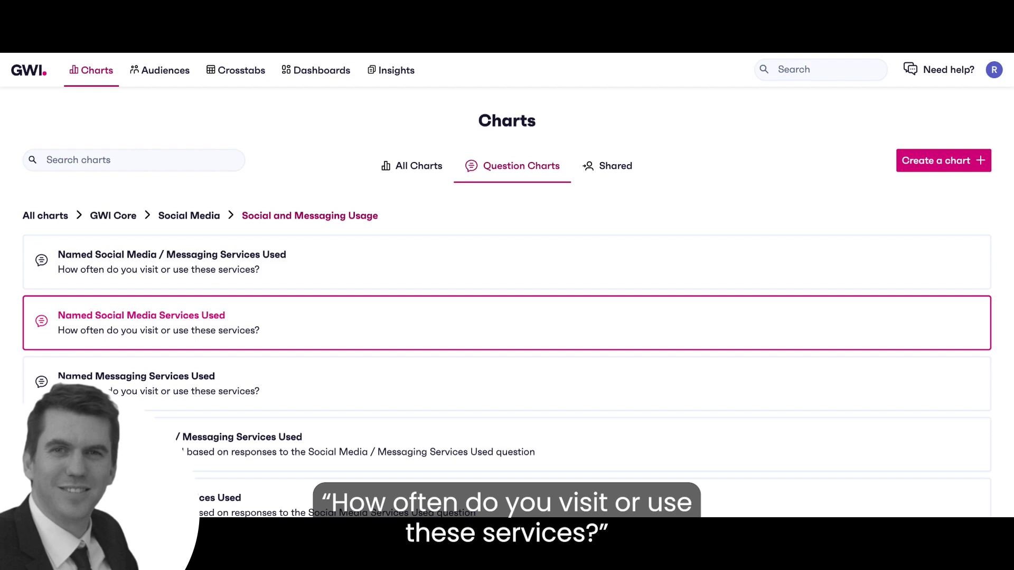
{"action": "left_click", "coordinate": [865, 323]}
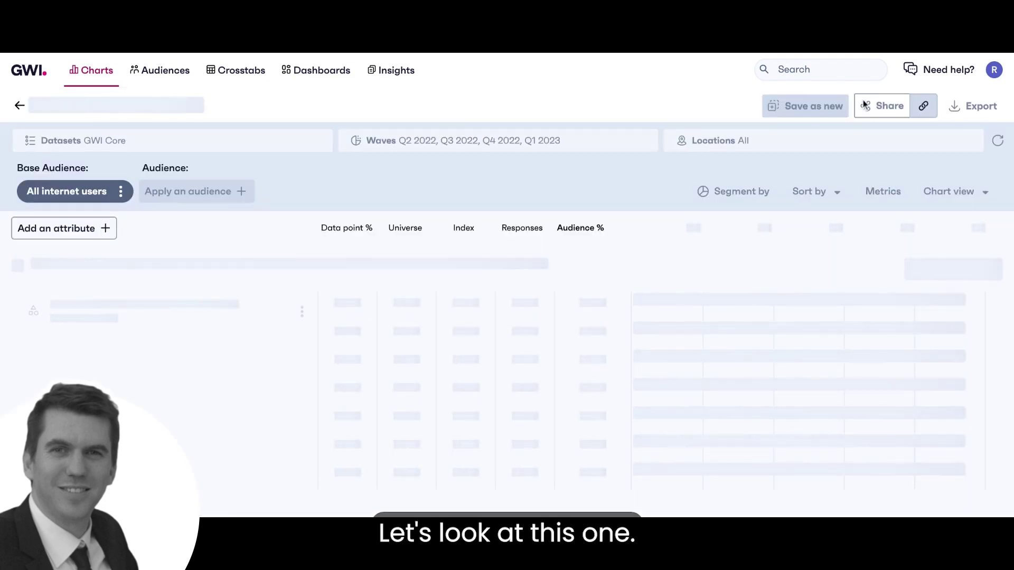
{"action": "left_click", "coordinate": [817, 149]}
Step: Restrict the chart's locations to South Africa only
{"action": "left_click", "coordinate": [948, 112]}
{"action": "left_click", "coordinate": [849, 113]}
{"action": "type", "text": "sou"}
{"action": "left_click", "coordinate": [854, 154]}
{"action": "left_click", "coordinate": [904, 488]}
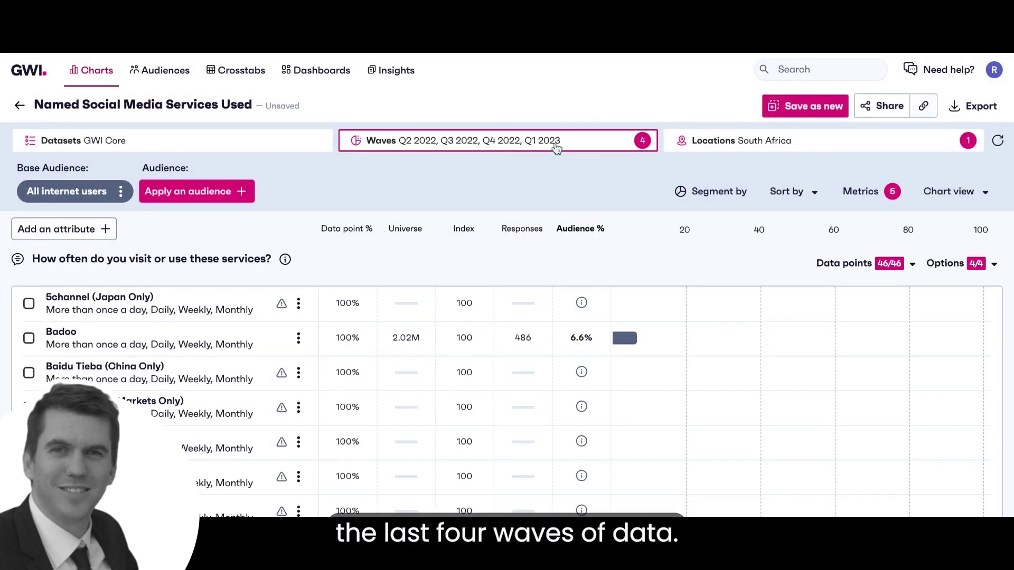
Step: Apply the saved Millennials YK audience to the chart
{"action": "left_click", "coordinate": [210, 194]}
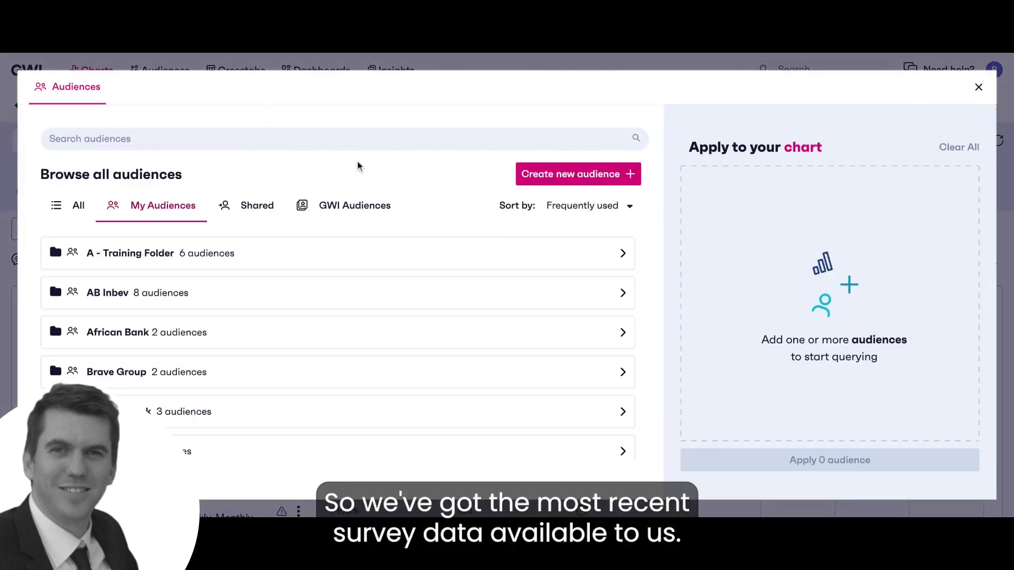
{"action": "left_click", "coordinate": [390, 139]}
{"action": "type", "text": "mill"}
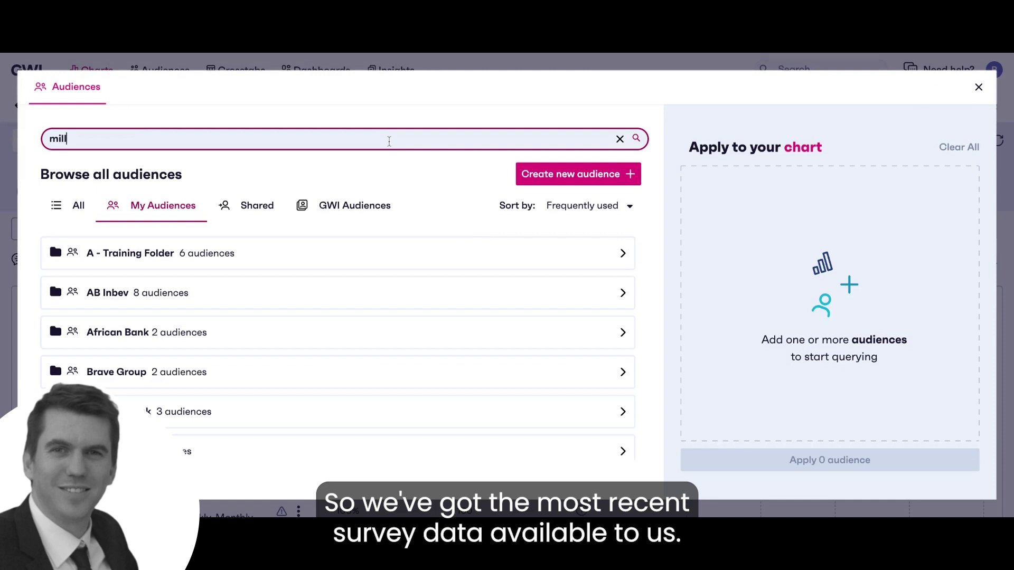
{"action": "left_click", "coordinate": [321, 293]}
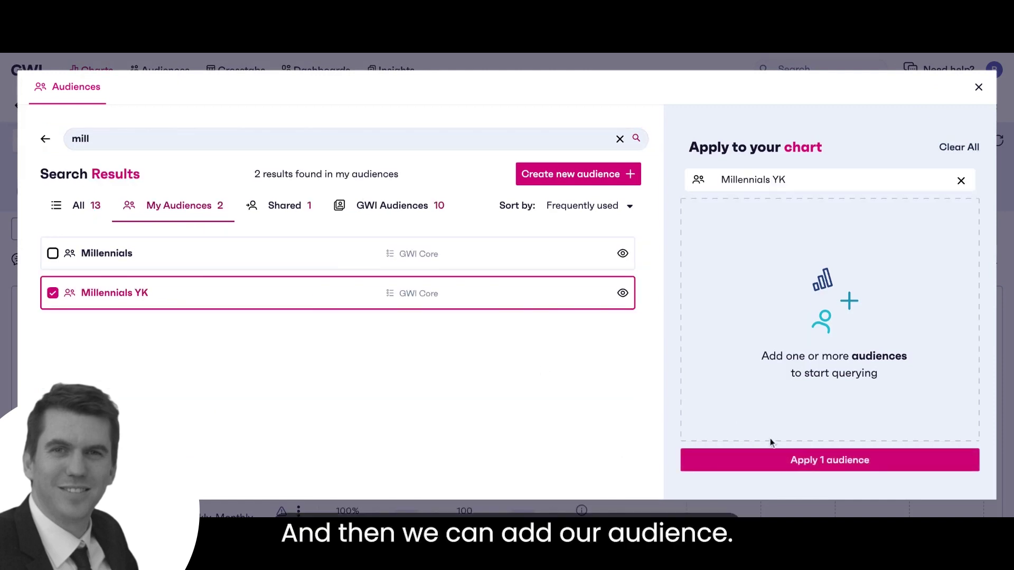
{"action": "left_click", "coordinate": [770, 463]}
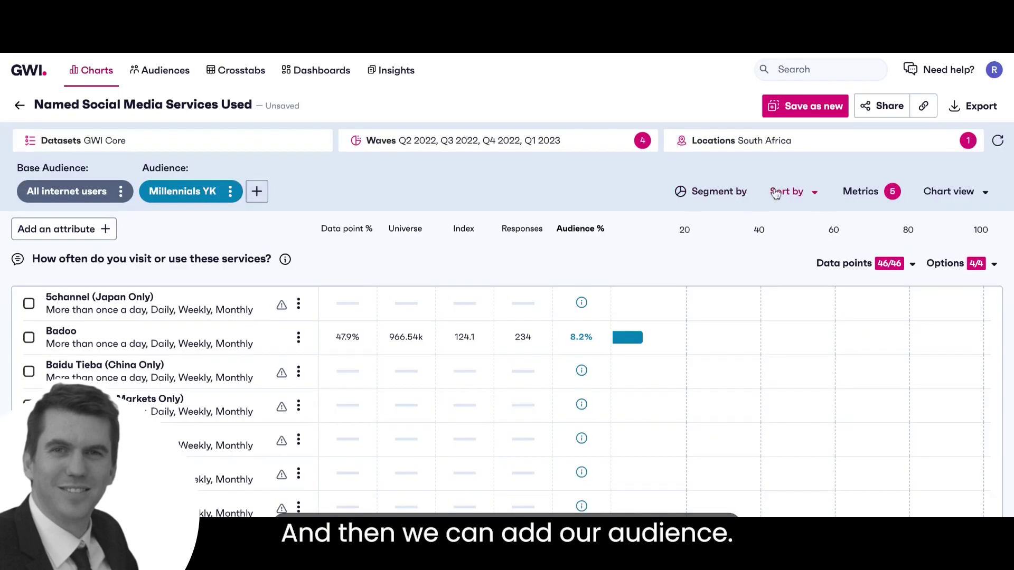
{"action": "left_click", "coordinate": [781, 193]}
Step: Sort by Audience % descending and remove the Data point % metric
{"action": "left_click", "coordinate": [779, 250]}
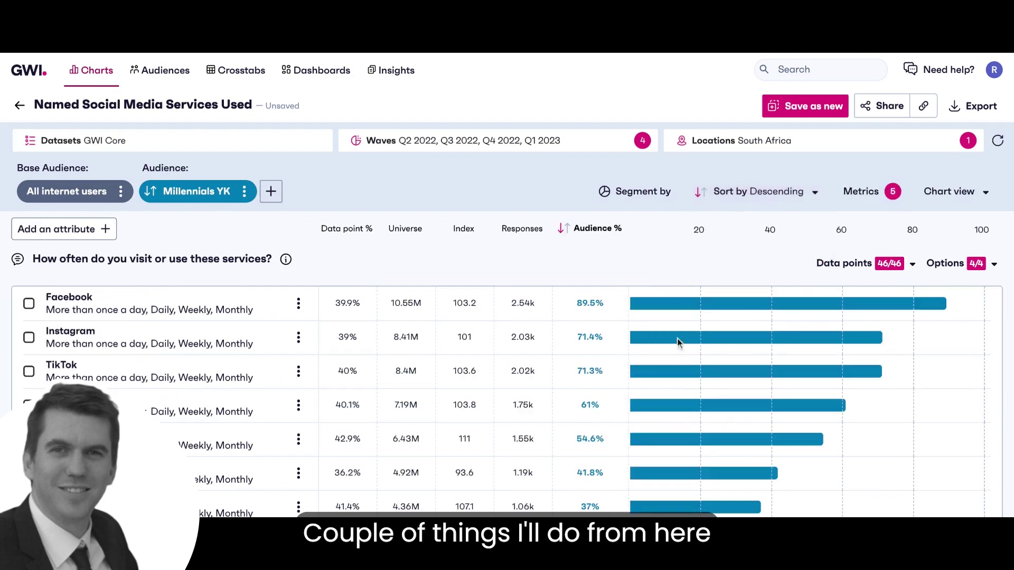
{"action": "left_click", "coordinate": [868, 194]}
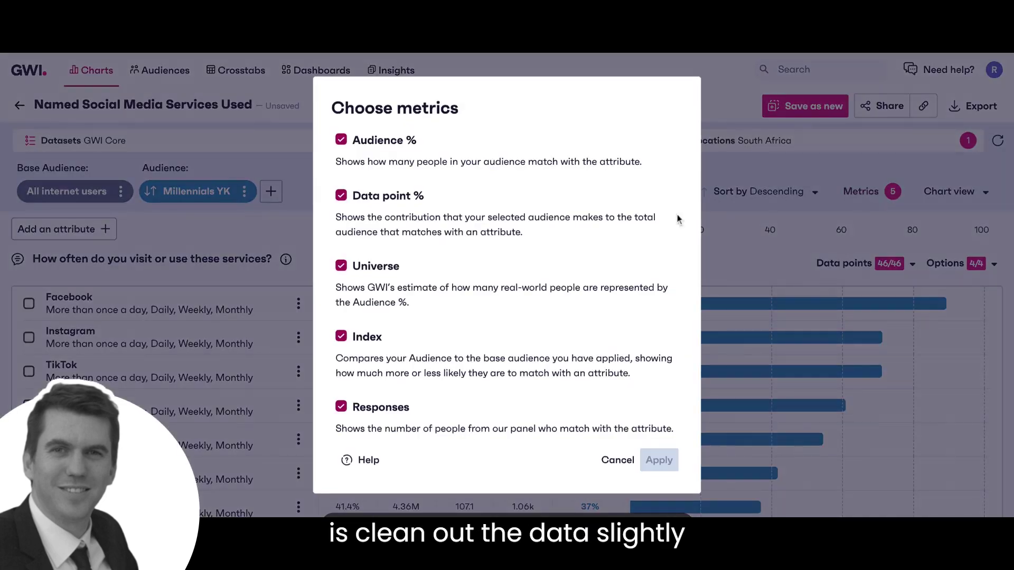
{"action": "left_click", "coordinate": [393, 196]}
{"action": "left_click", "coordinate": [658, 461]}
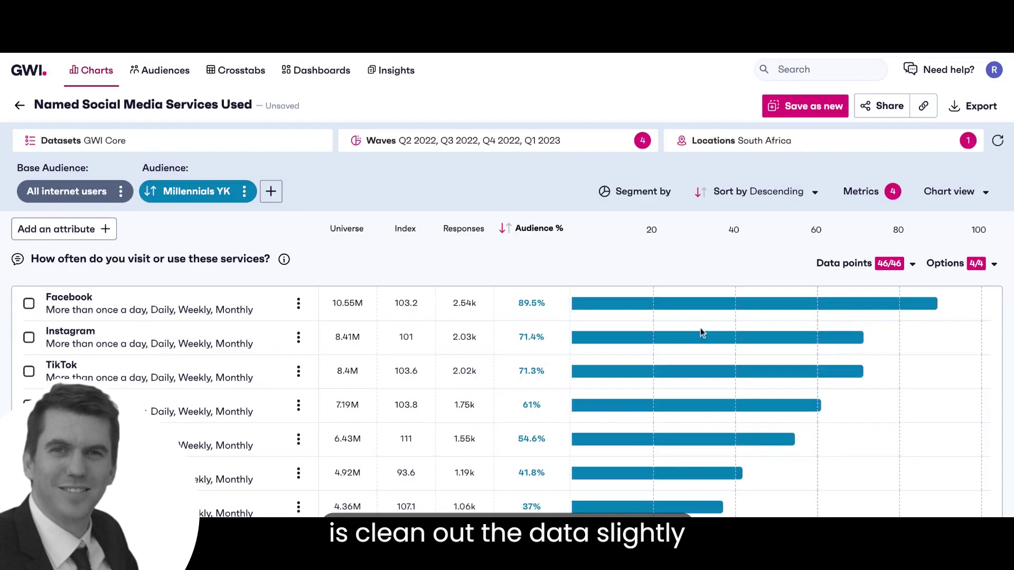
Step: Remove the Responses metric, leaving Audience %, Universe and Index
{"action": "left_click", "coordinate": [854, 195]}
{"action": "left_click", "coordinate": [348, 407]}
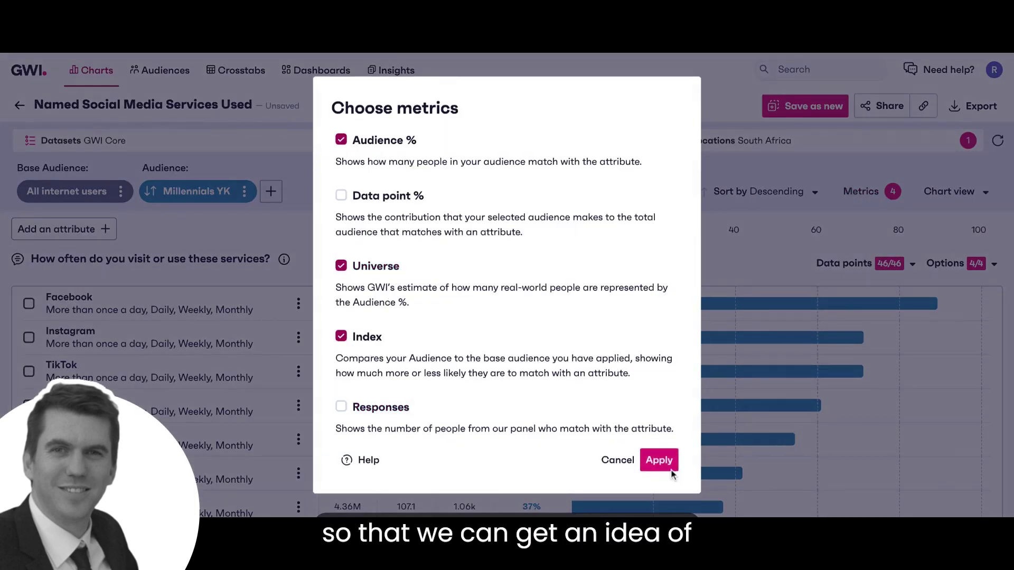
{"action": "left_click", "coordinate": [660, 461]}
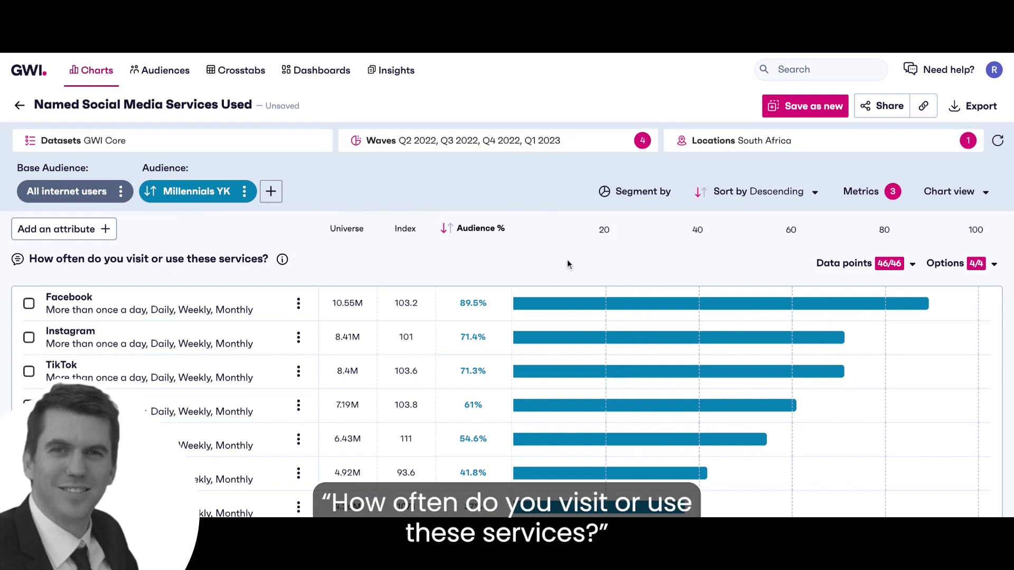
{"action": "left_click", "coordinate": [953, 263]}
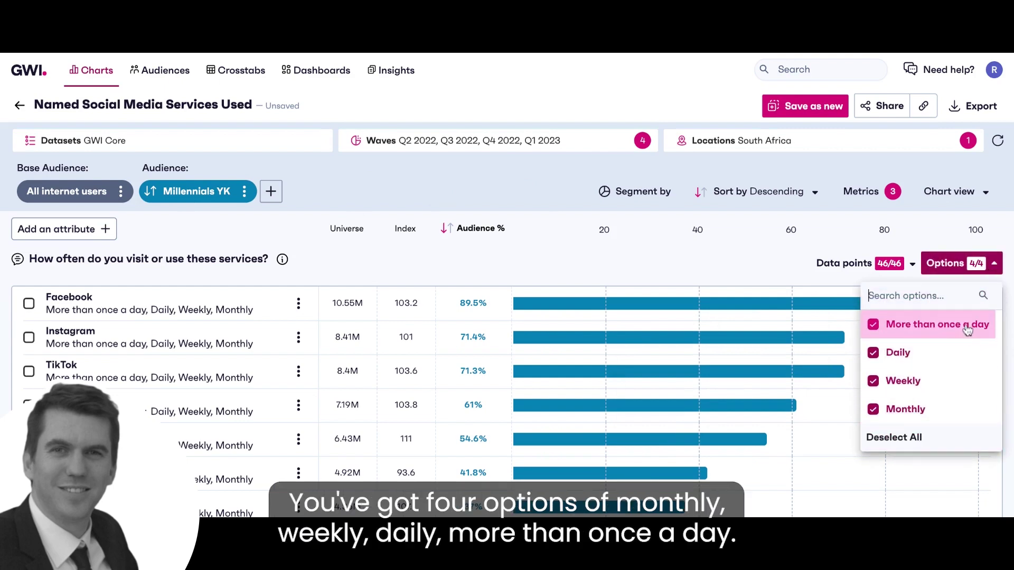
Step: Exclude Monthly from the usage frequency options, keeping more than once a day, daily and weekly
{"action": "left_click", "coordinate": [446, 324]}
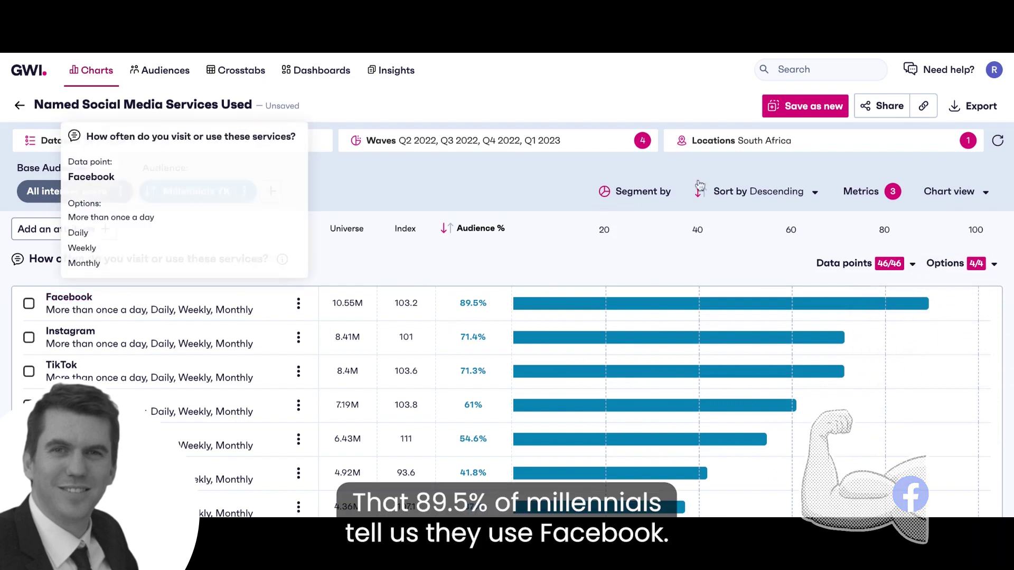
{"action": "left_click", "coordinate": [953, 263]}
{"action": "left_click", "coordinate": [914, 410]}
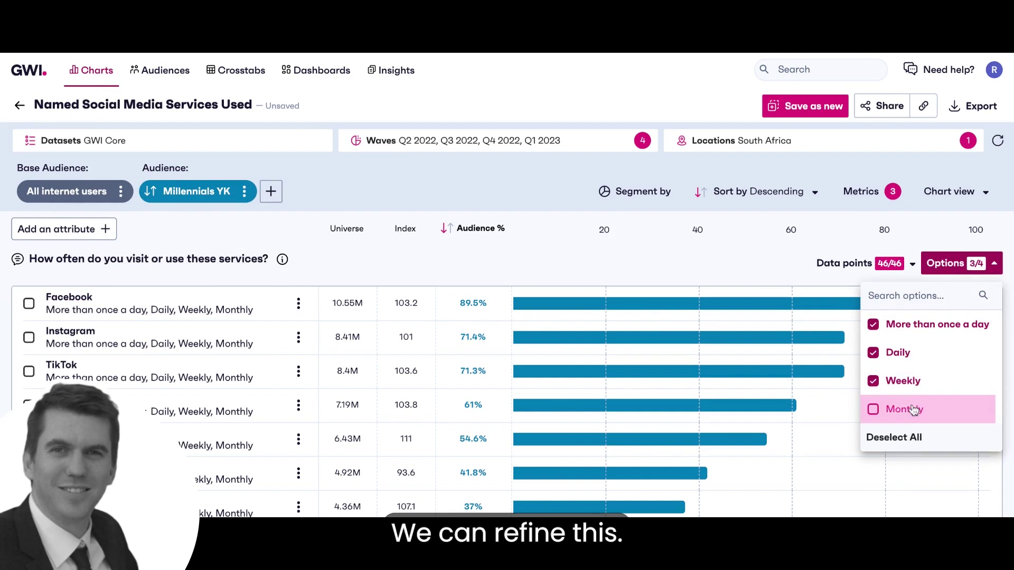
{"action": "left_click", "coordinate": [755, 256]}
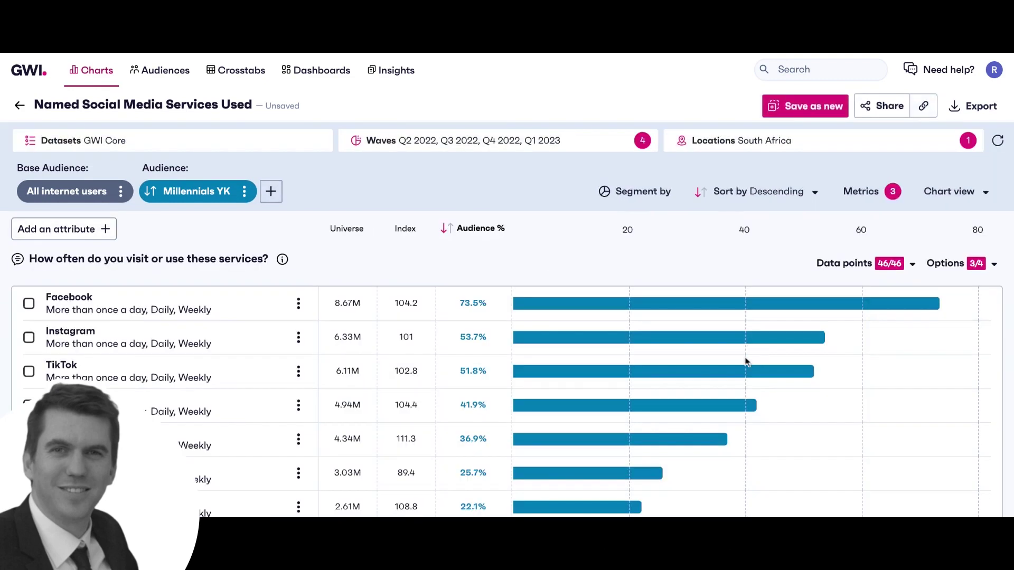
{"action": "scroll", "coordinate": [746, 360], "scroll_direction": "down", "scroll_amount": 1}
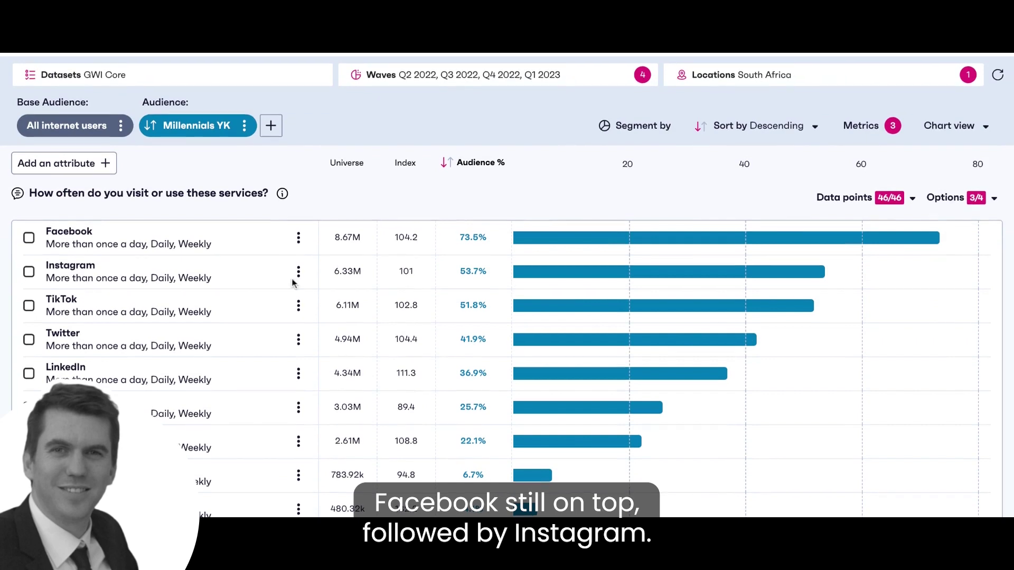
{"action": "scroll", "coordinate": [295, 284], "scroll_direction": "down", "scroll_amount": 1}
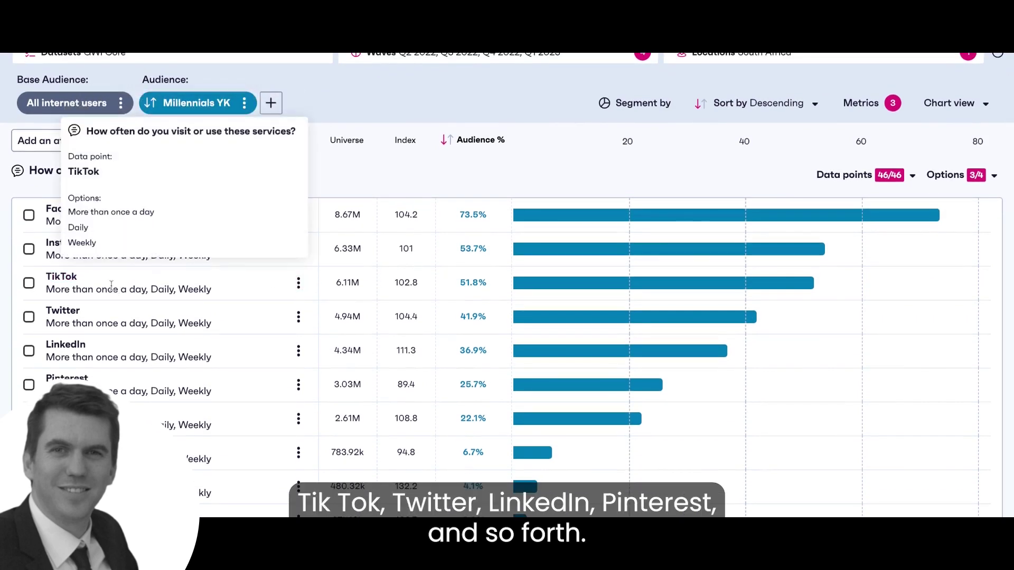
{"action": "mouse_move", "coordinate": [79, 391]}
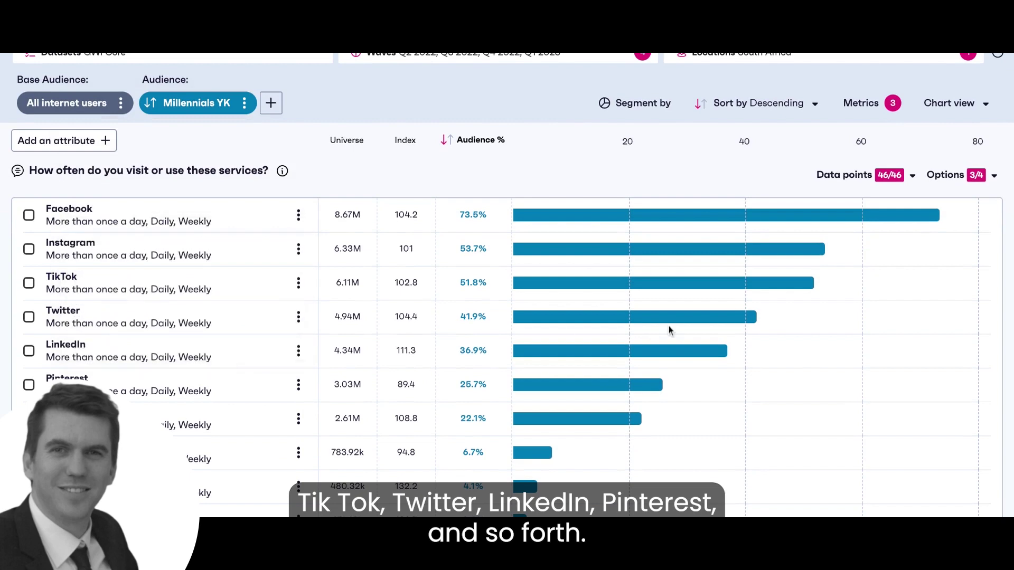